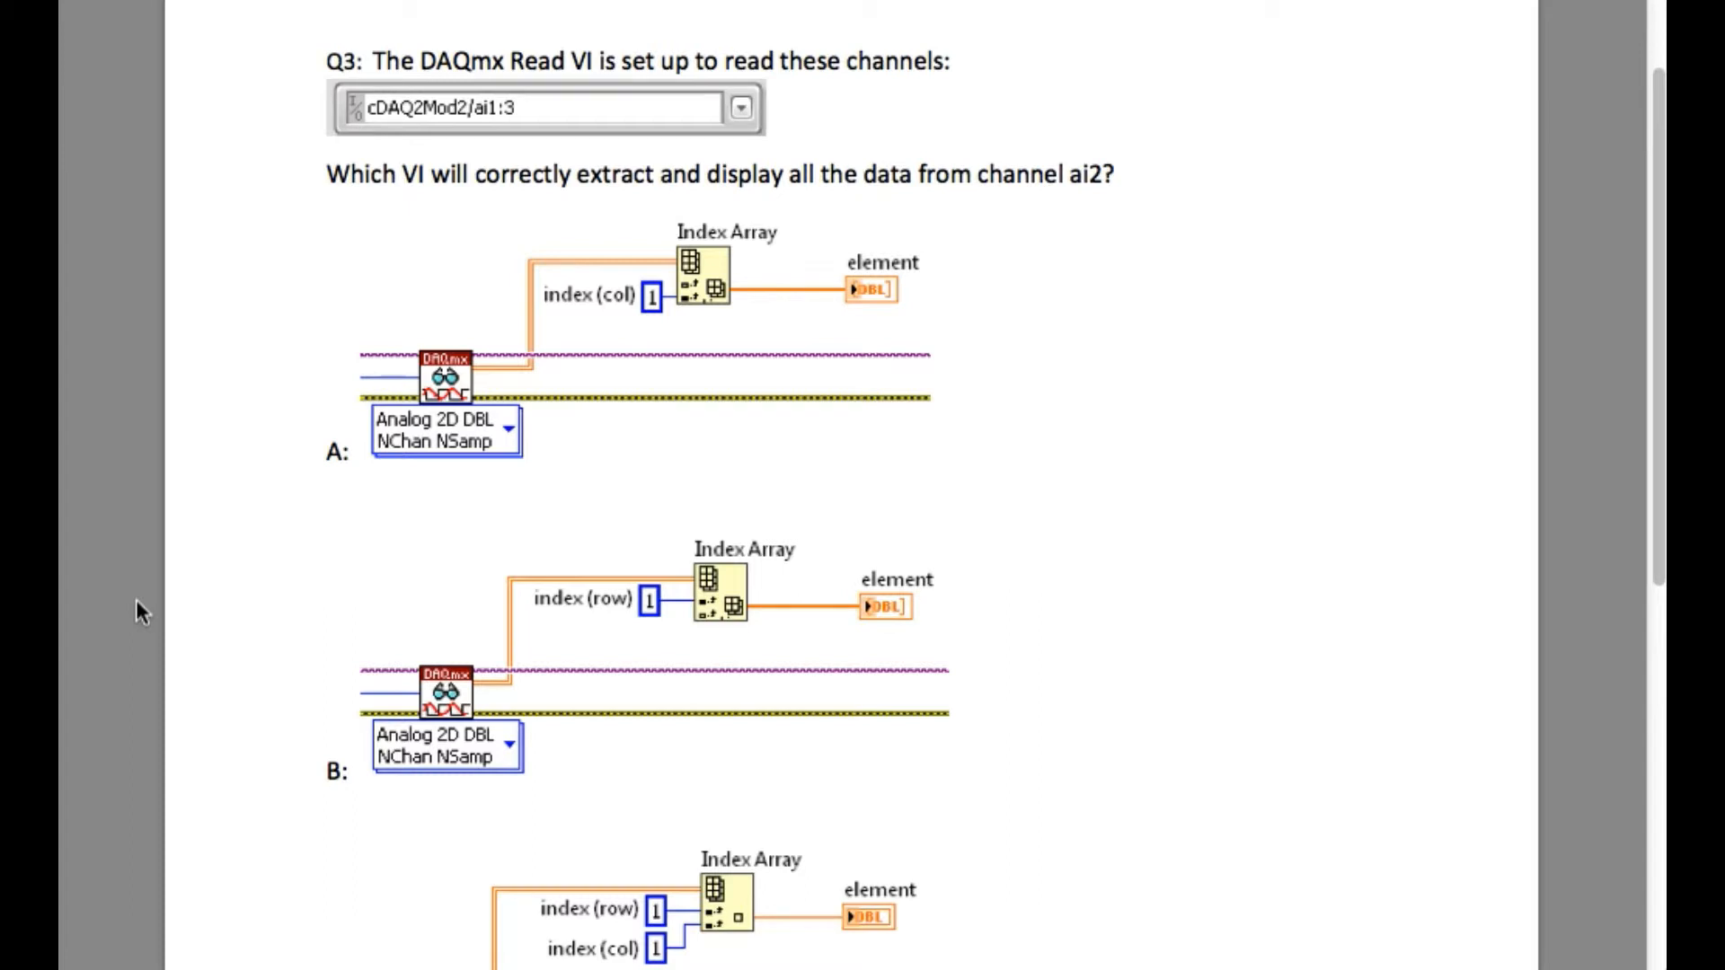
scroll(137, 600, down, 1)
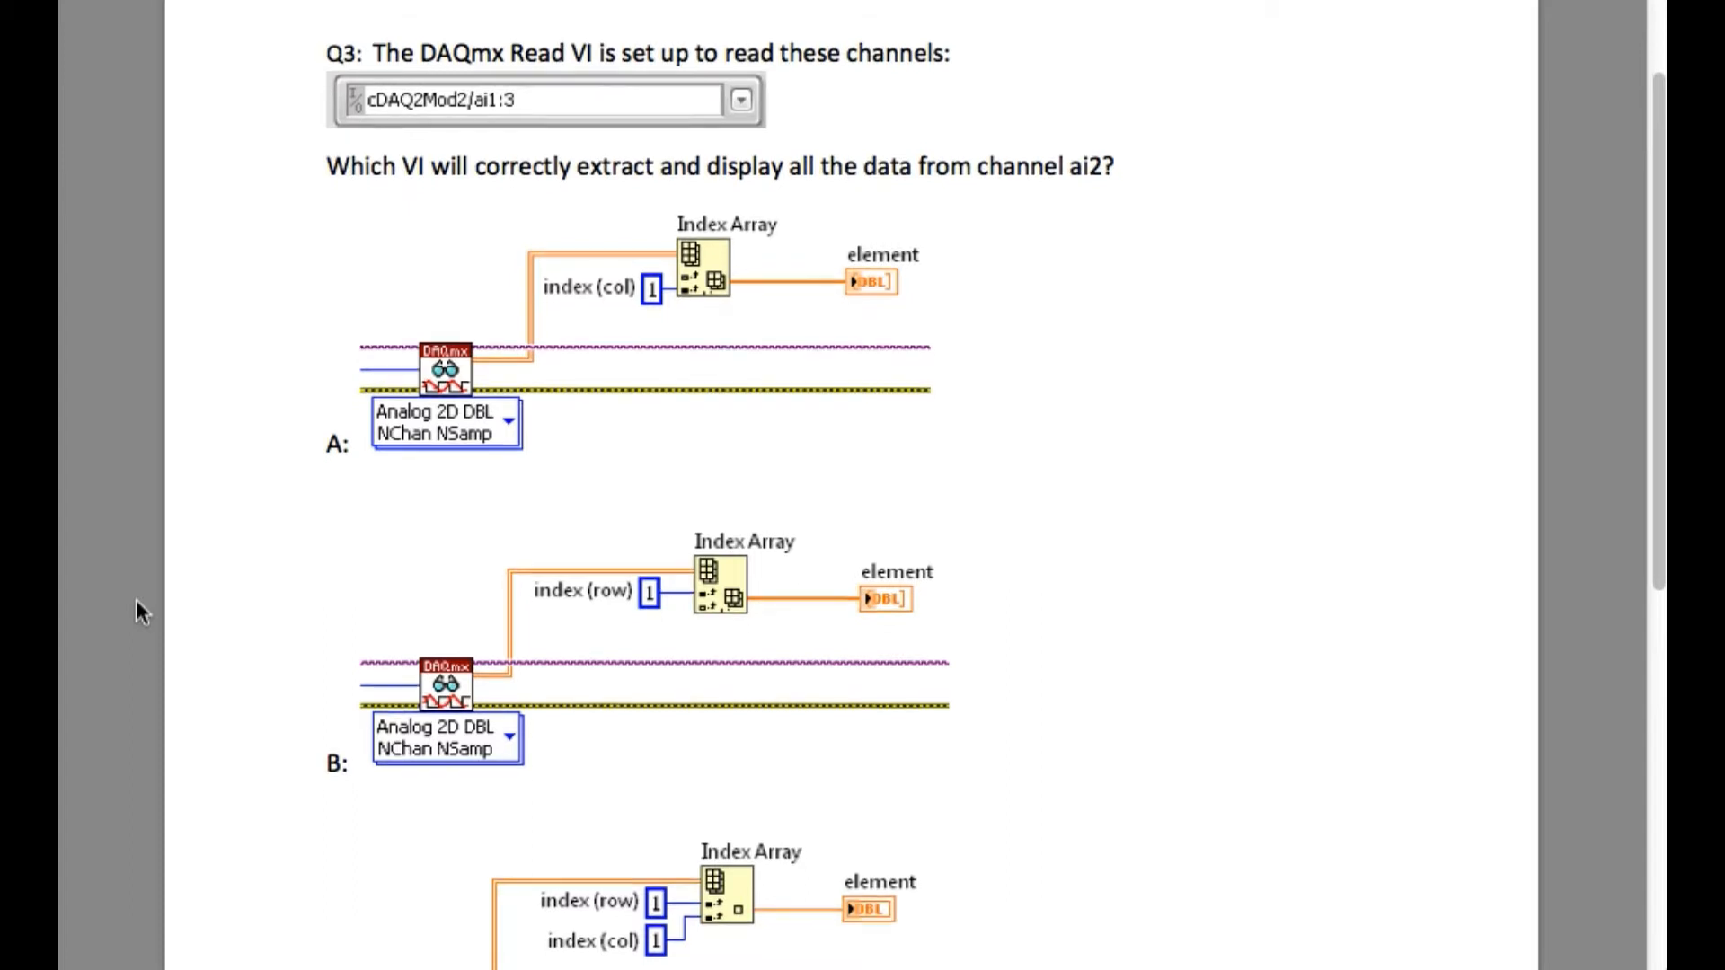
scroll(136, 599, down, 1)
scroll(136, 600, down, 1)
scroll(137, 600, down, 1)
scroll(137, 600, down, 1)
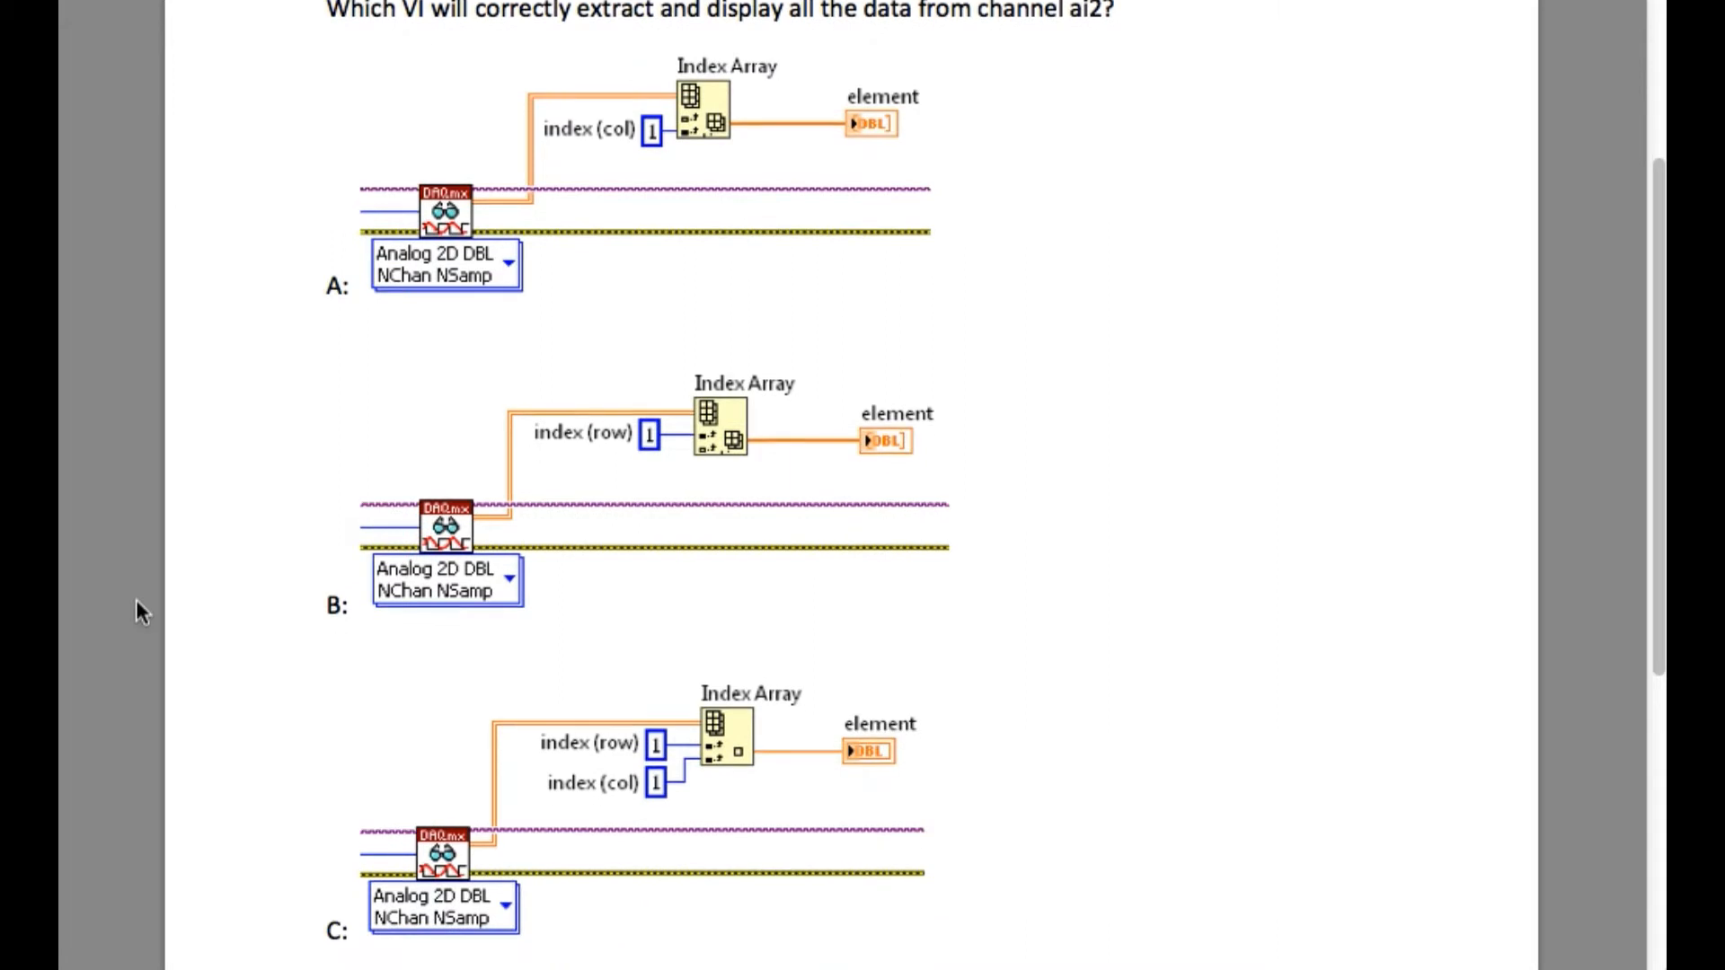
scroll(137, 600, down, 1)
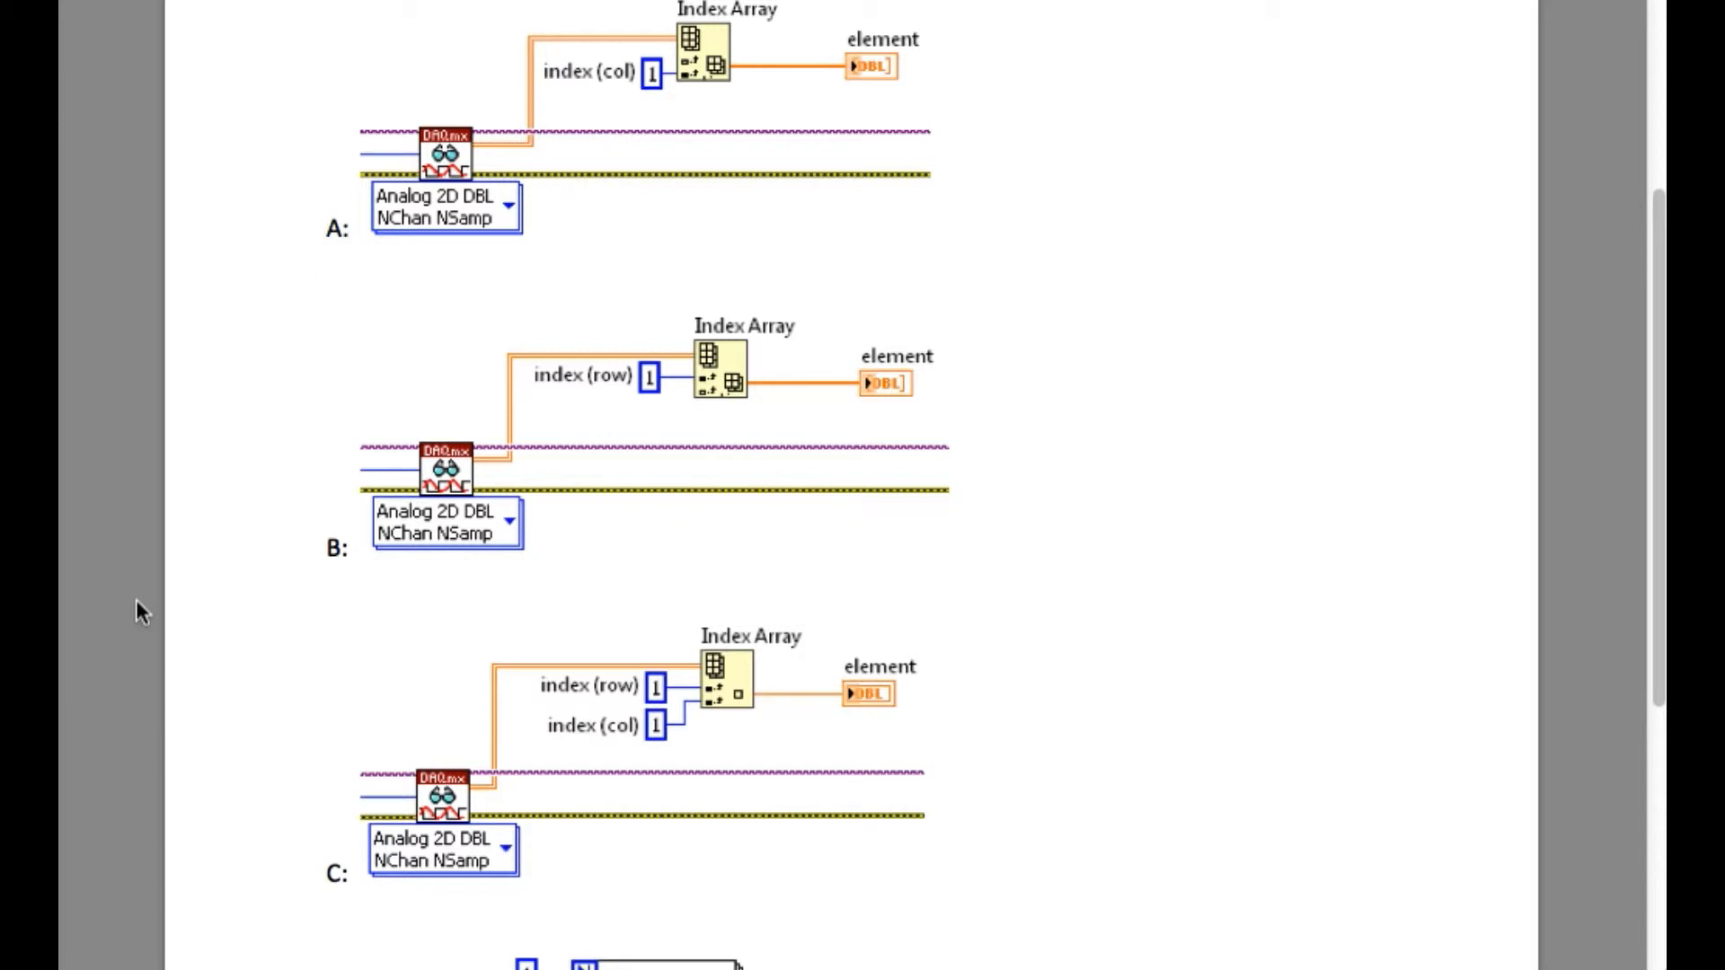
scroll(135, 600, down, 5)
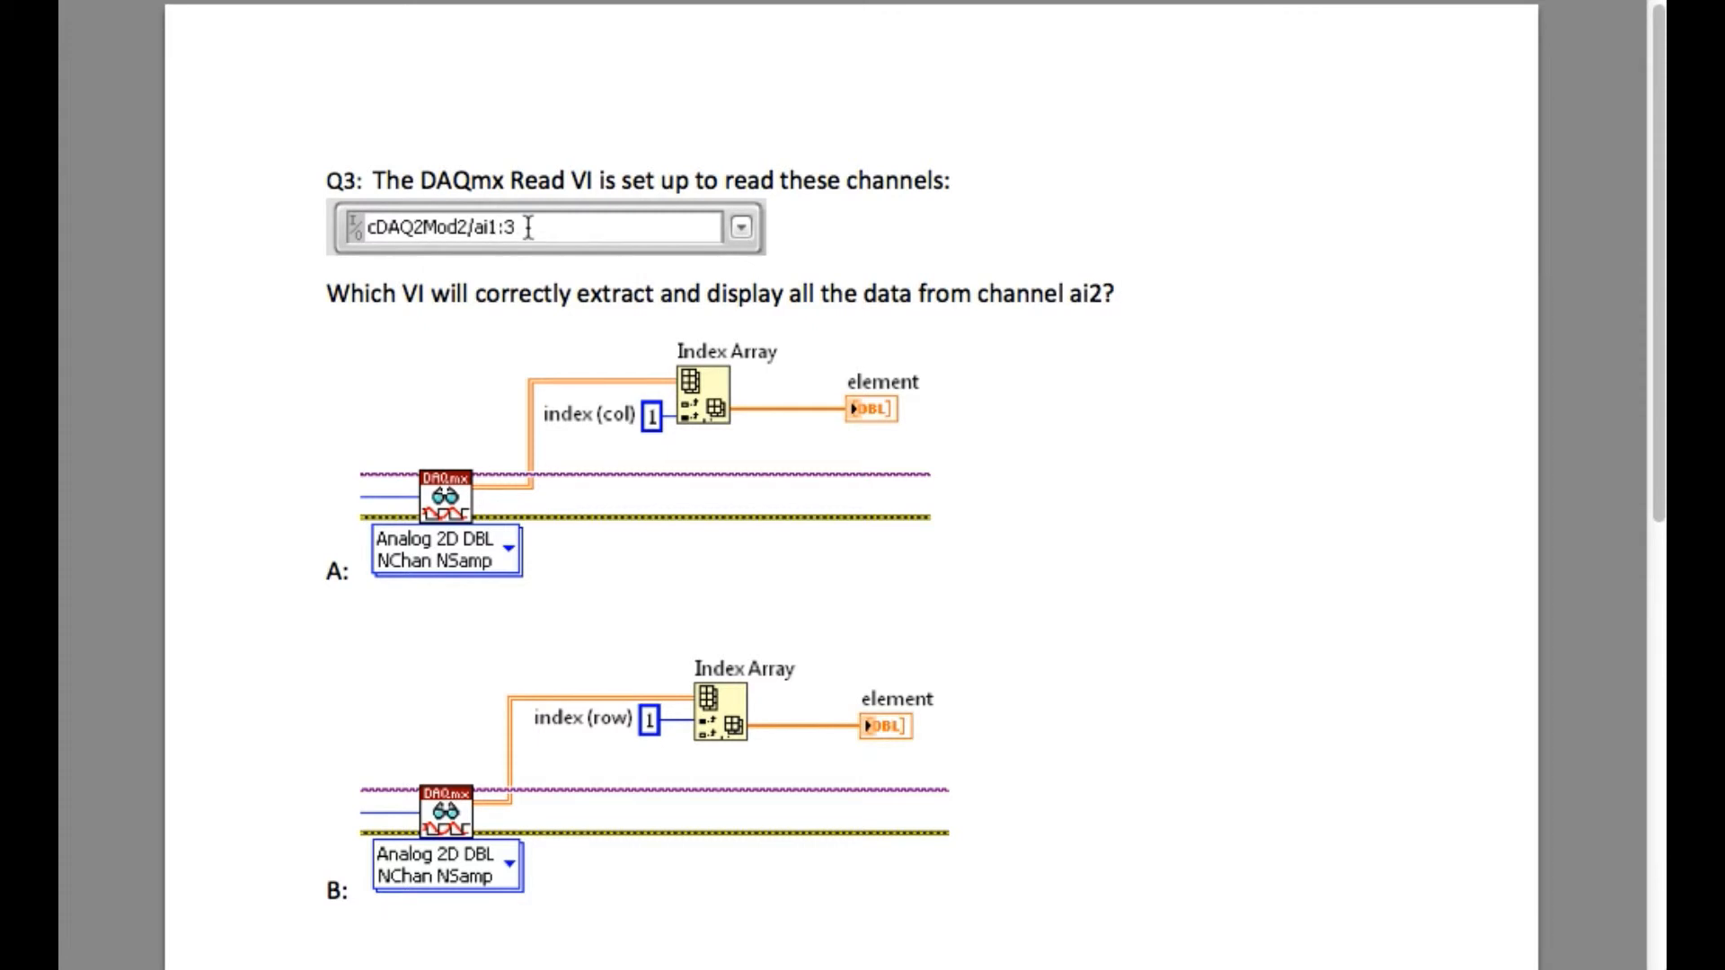
scroll(527, 226, down, 1)
scroll(607, 377, down, 2)
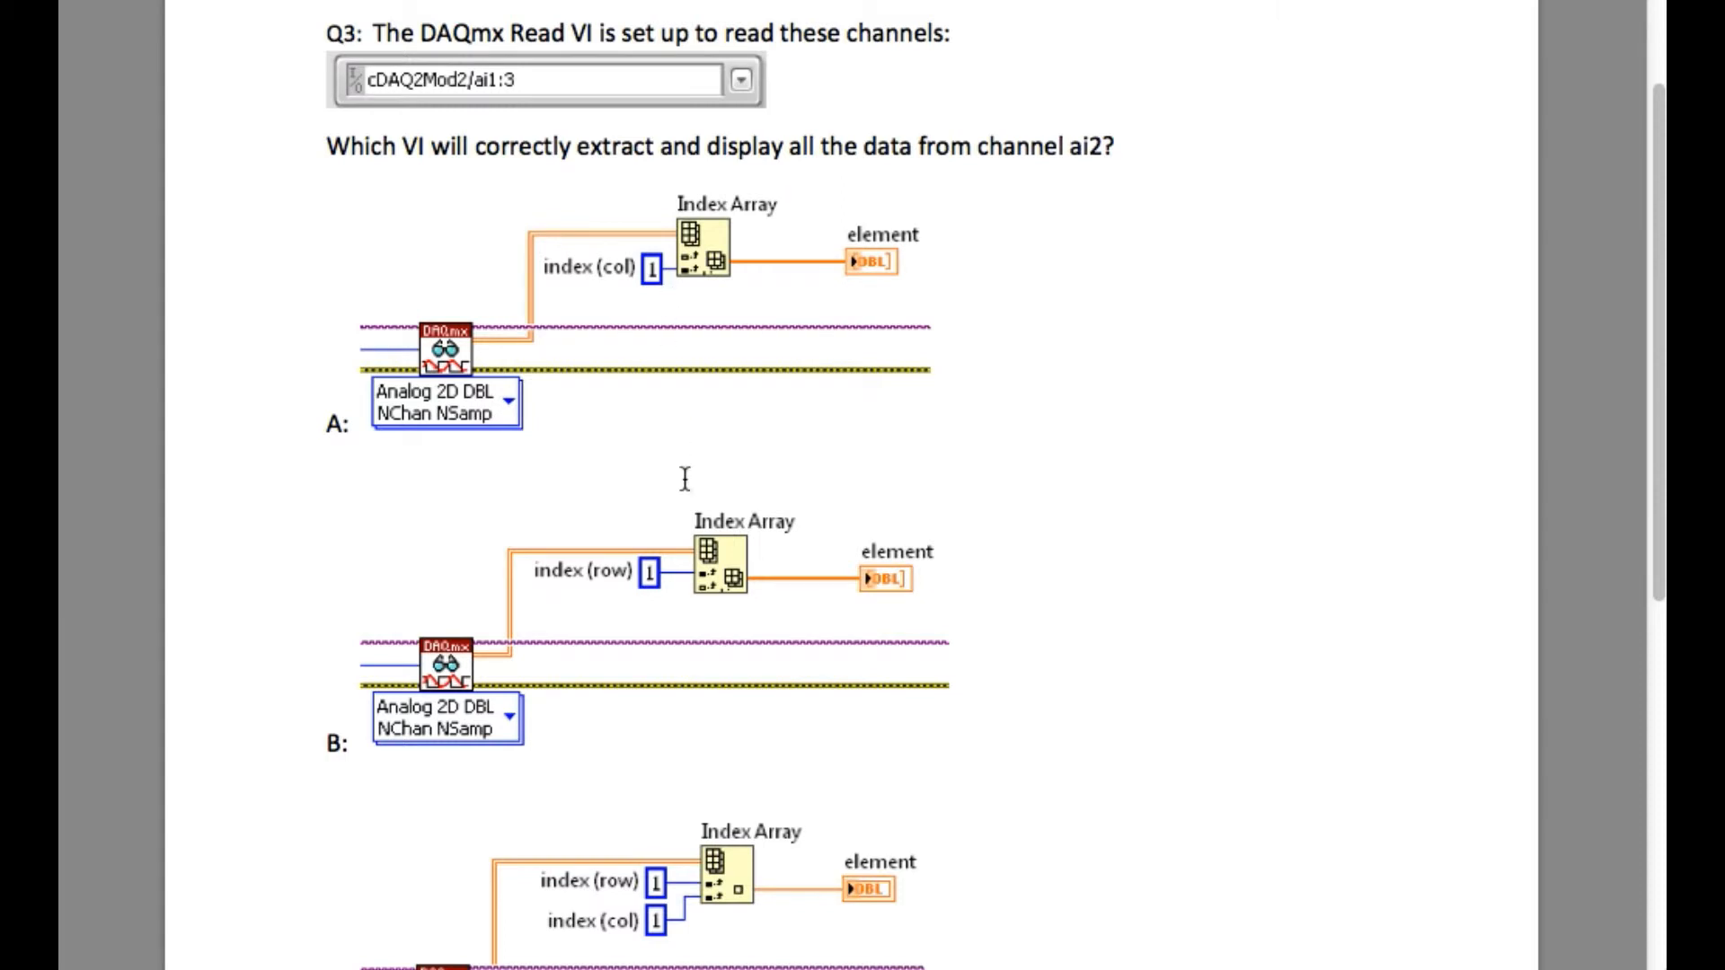
scroll(681, 481, down, 2)
scroll(681, 480, down, 2)
scroll(675, 356, down, 2)
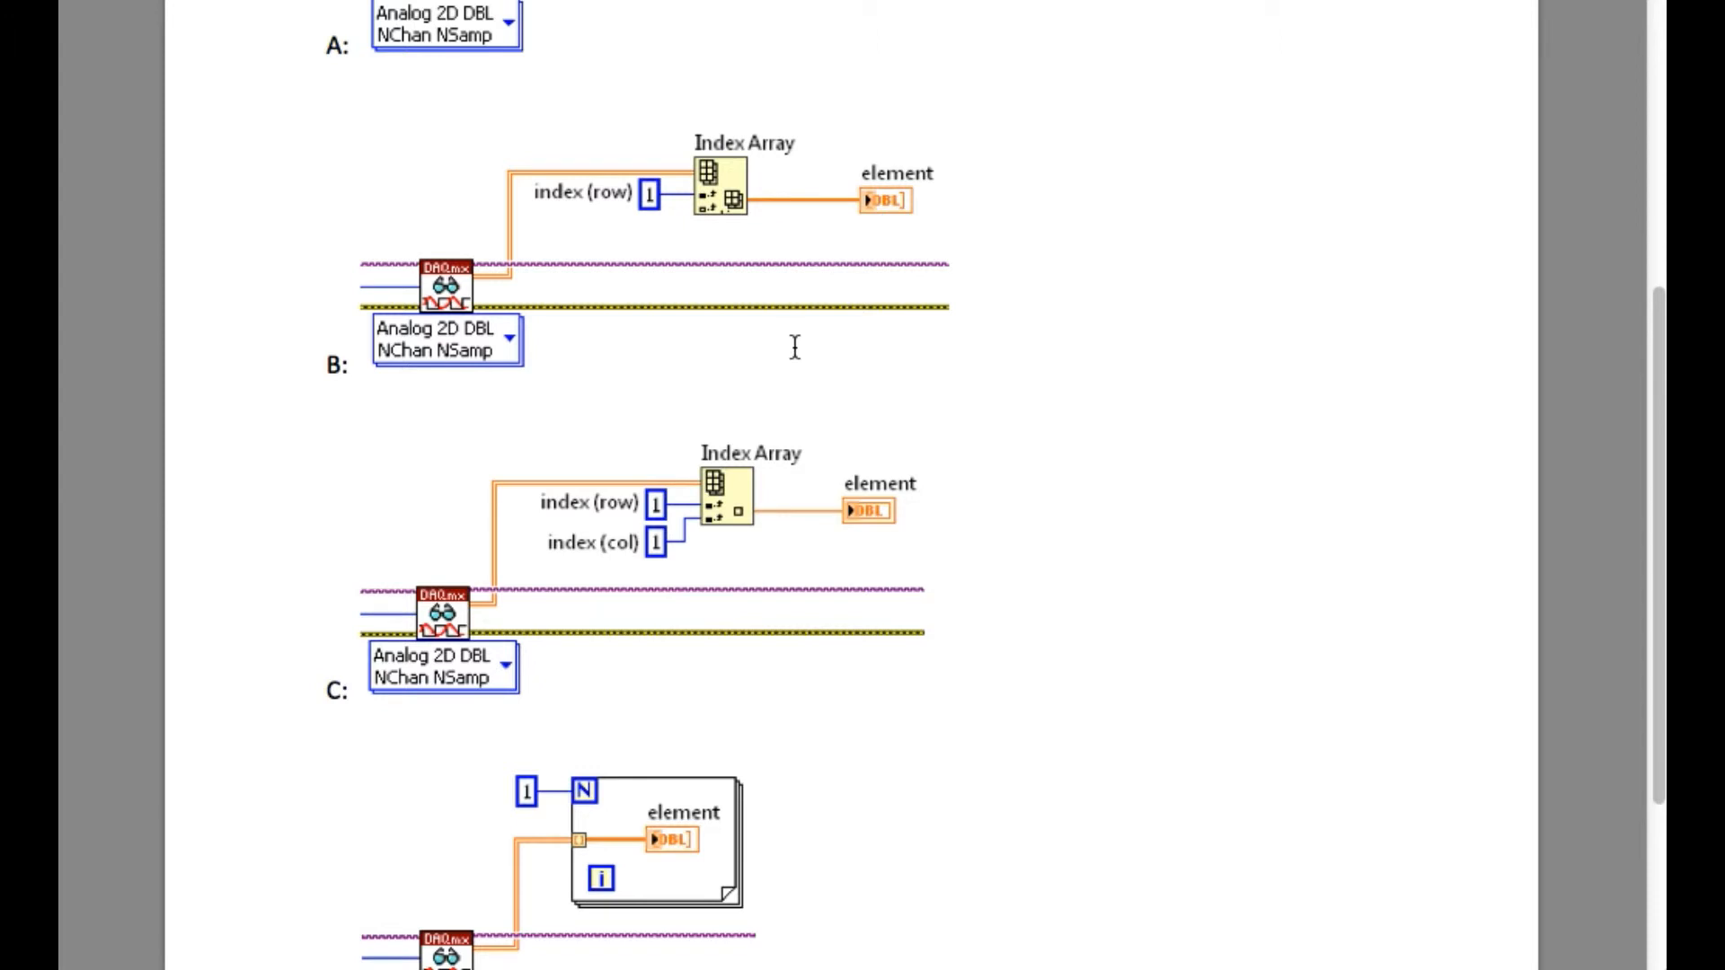
scroll(794, 348, down, 3)
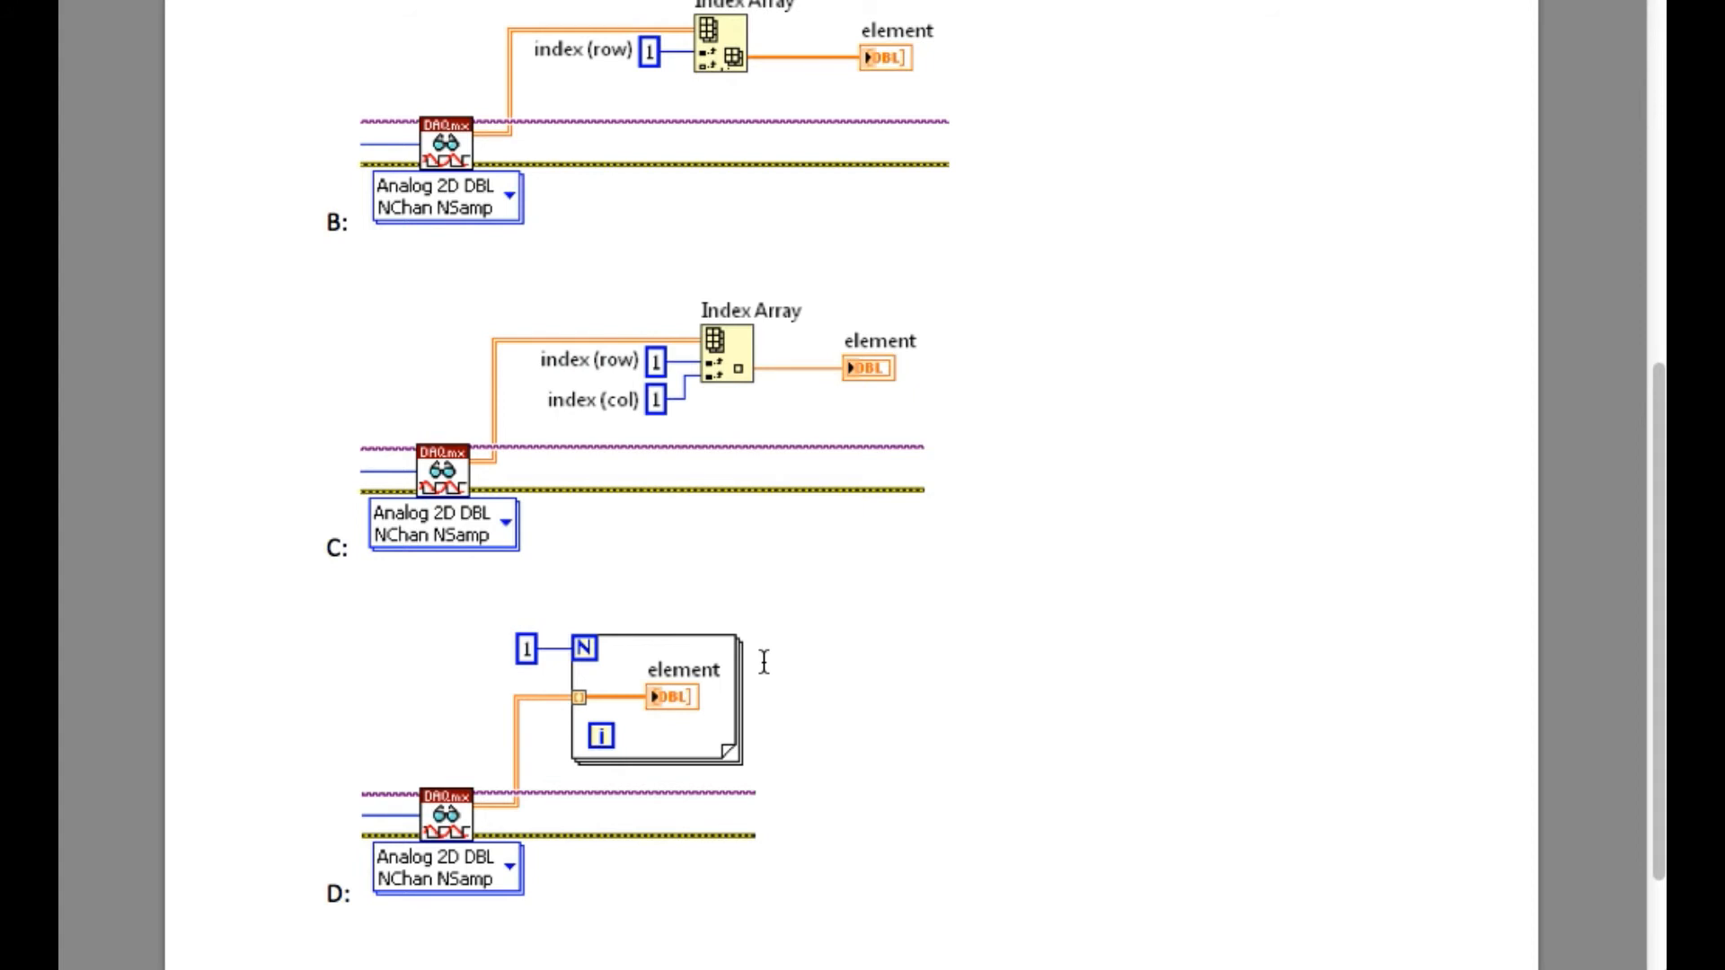
scroll(763, 662, up, 5)
scroll(764, 661, up, 5)
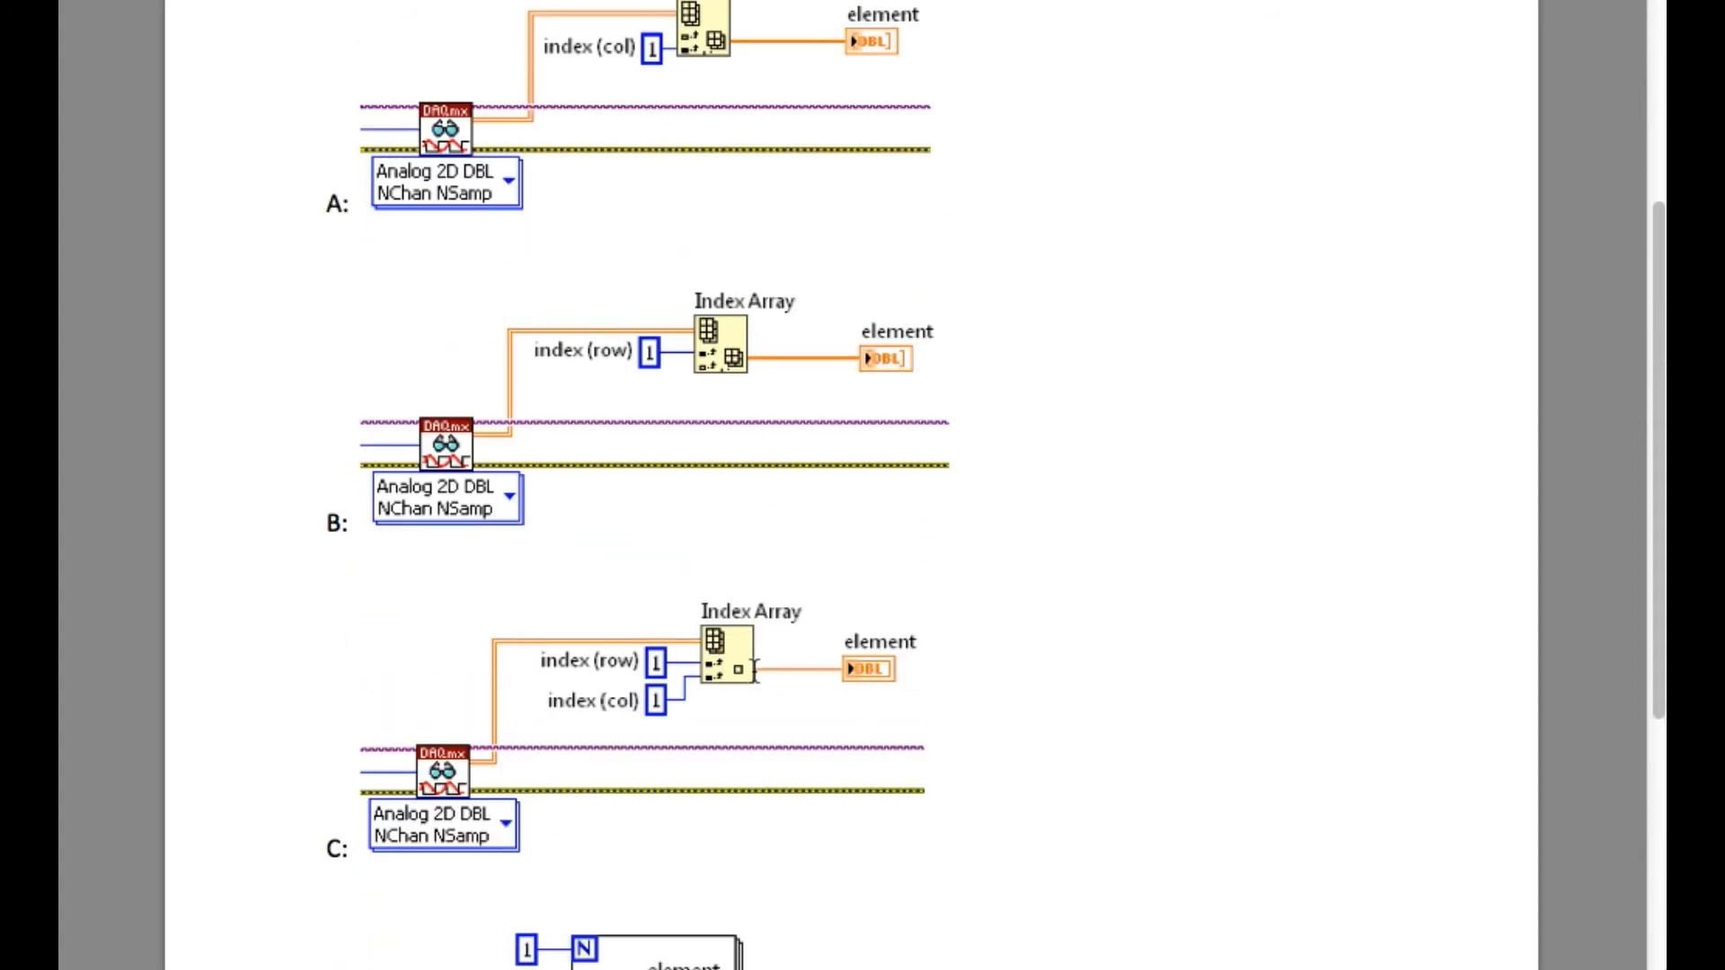